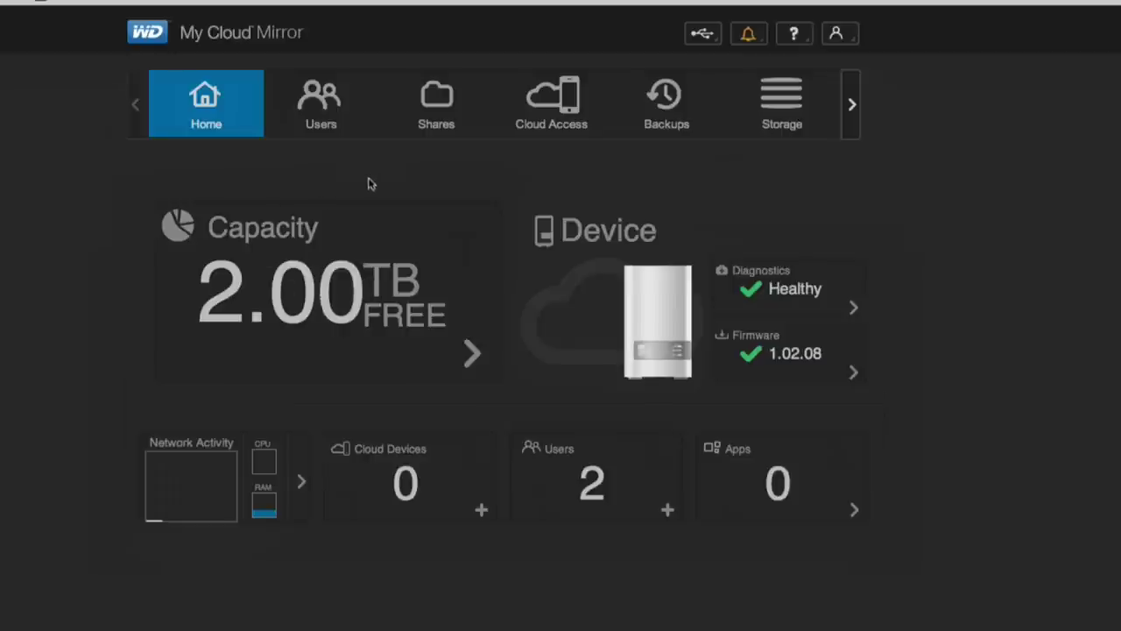
Switch between the Users and Shares pages twice, then view Cloud Access and go to Backups.
left_click(311, 121)
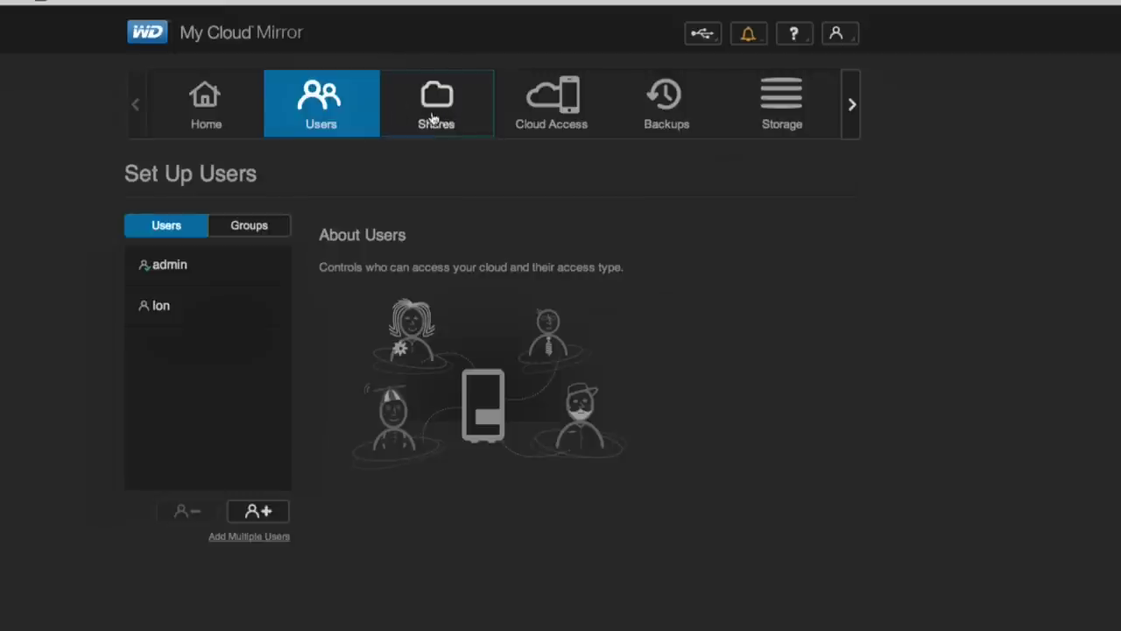
left_click(438, 125)
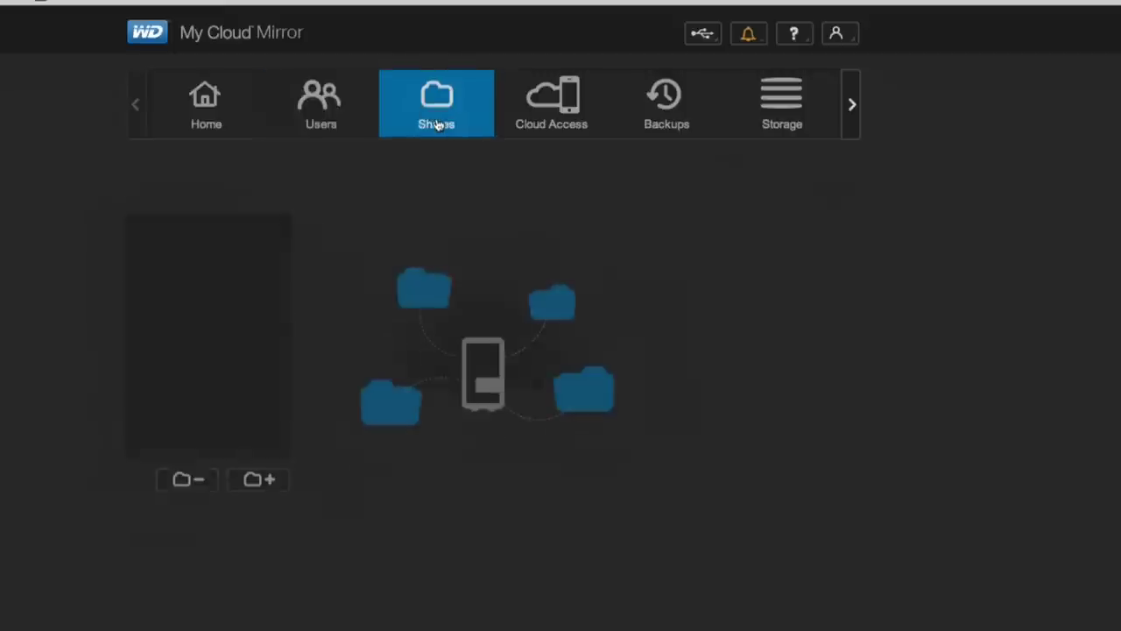
left_click(325, 116)
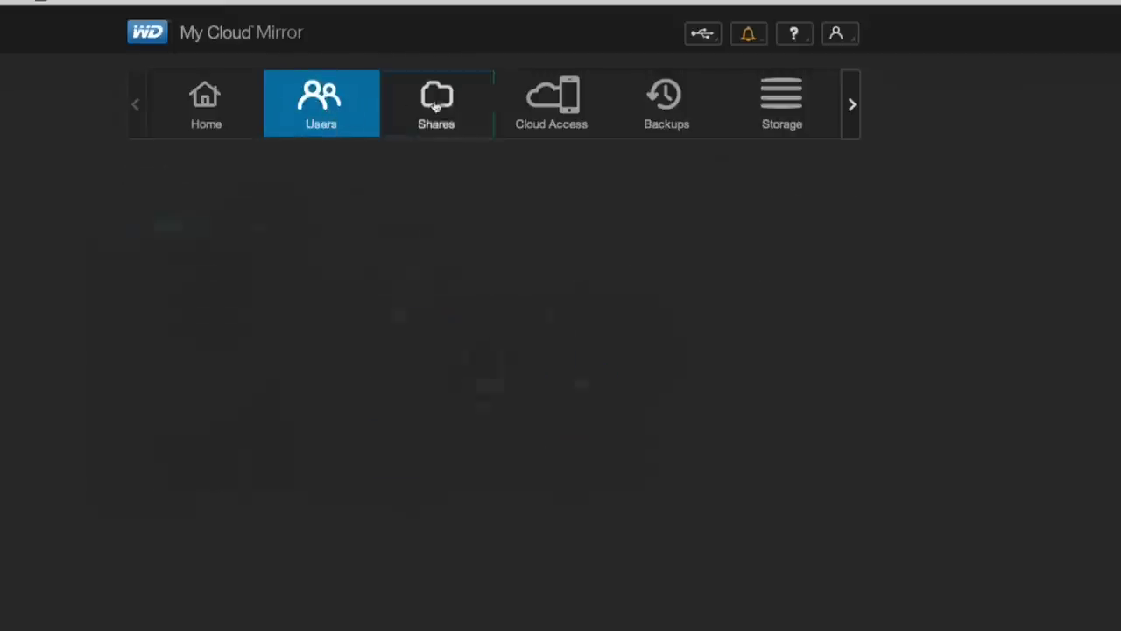
left_click(439, 113)
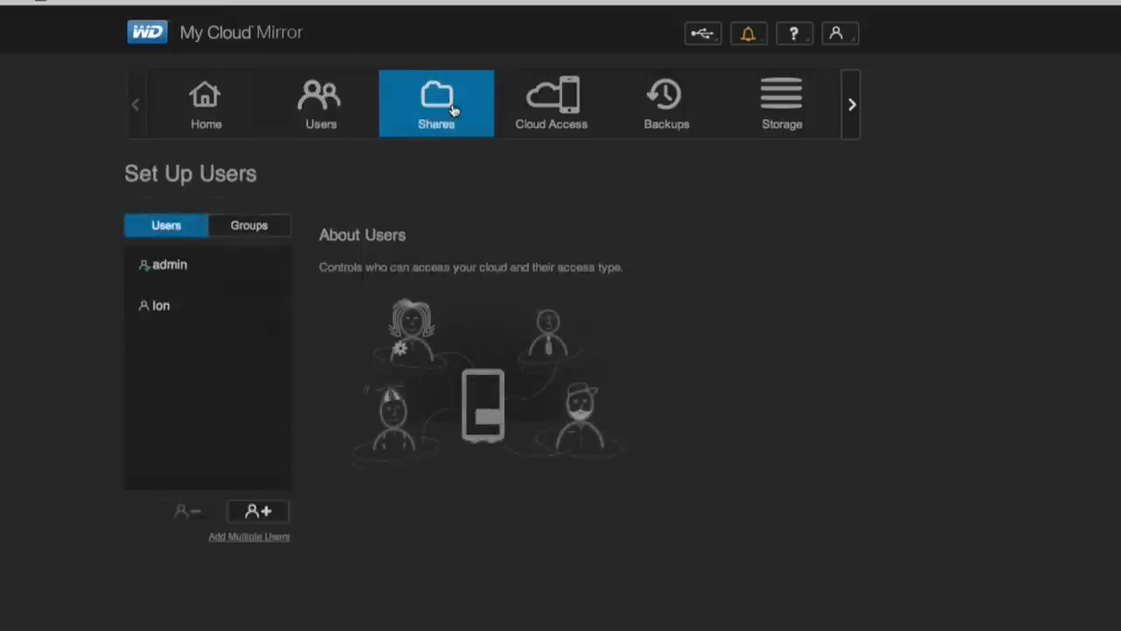
left_click(566, 124)
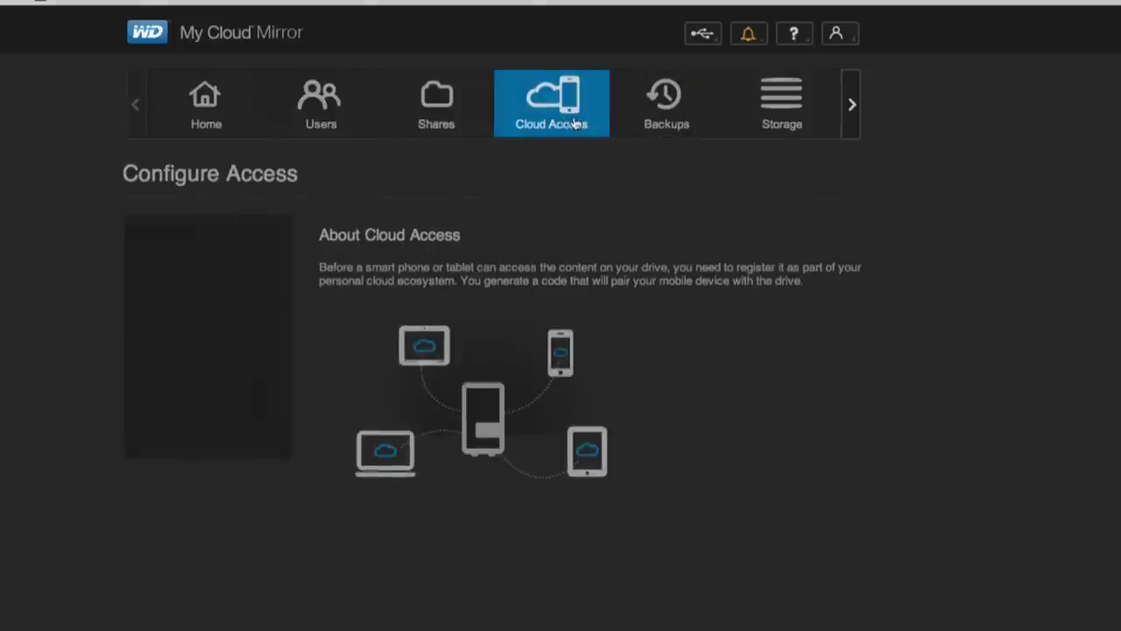
left_click(661, 114)
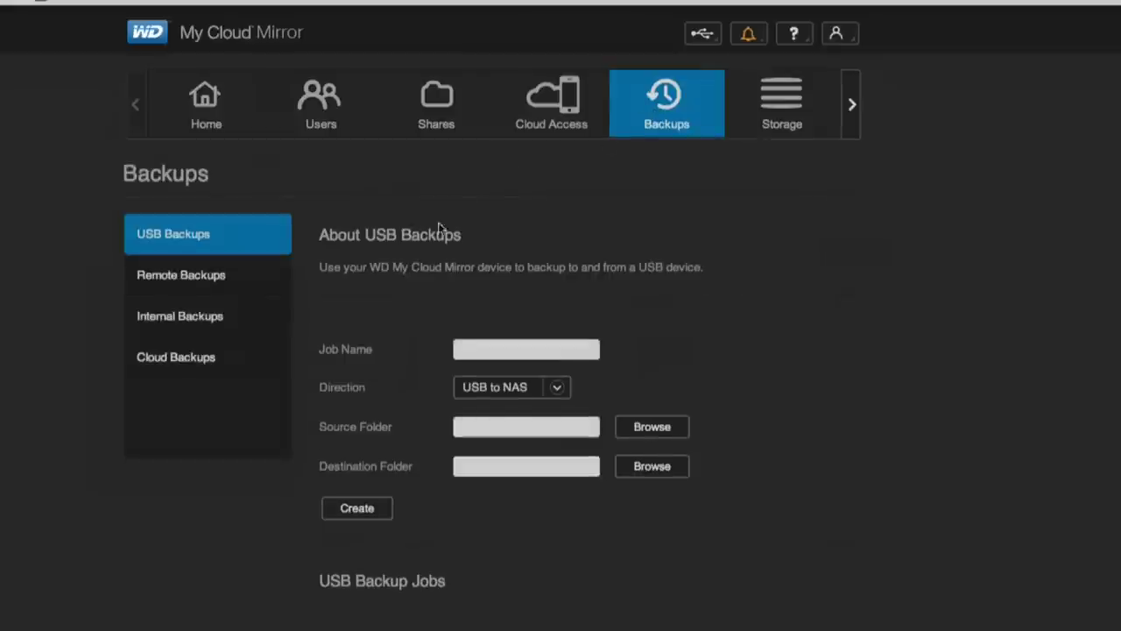
Review the Cloud Backups and Internal Backups pages, then move on to Storage.
left_click(226, 363)
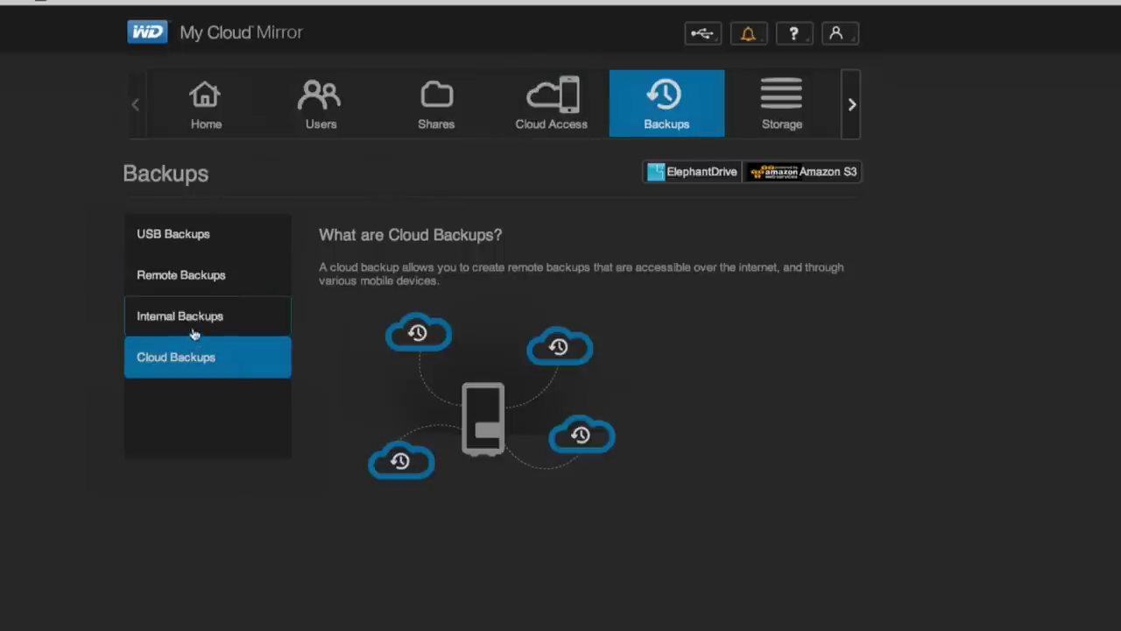
left_click(195, 332)
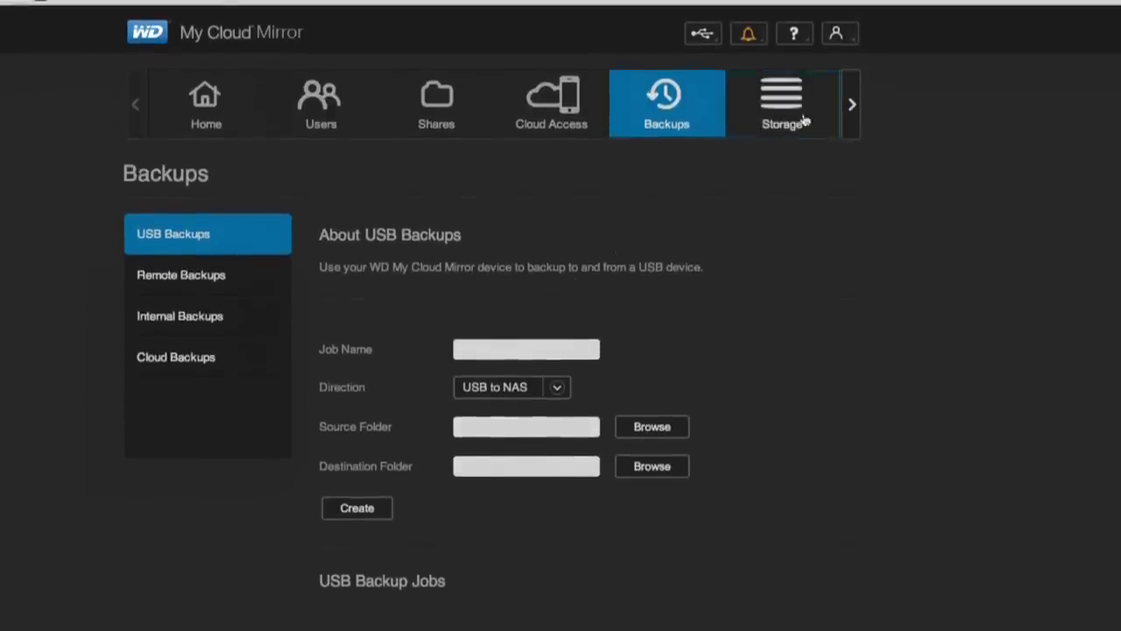
left_click(788, 114)
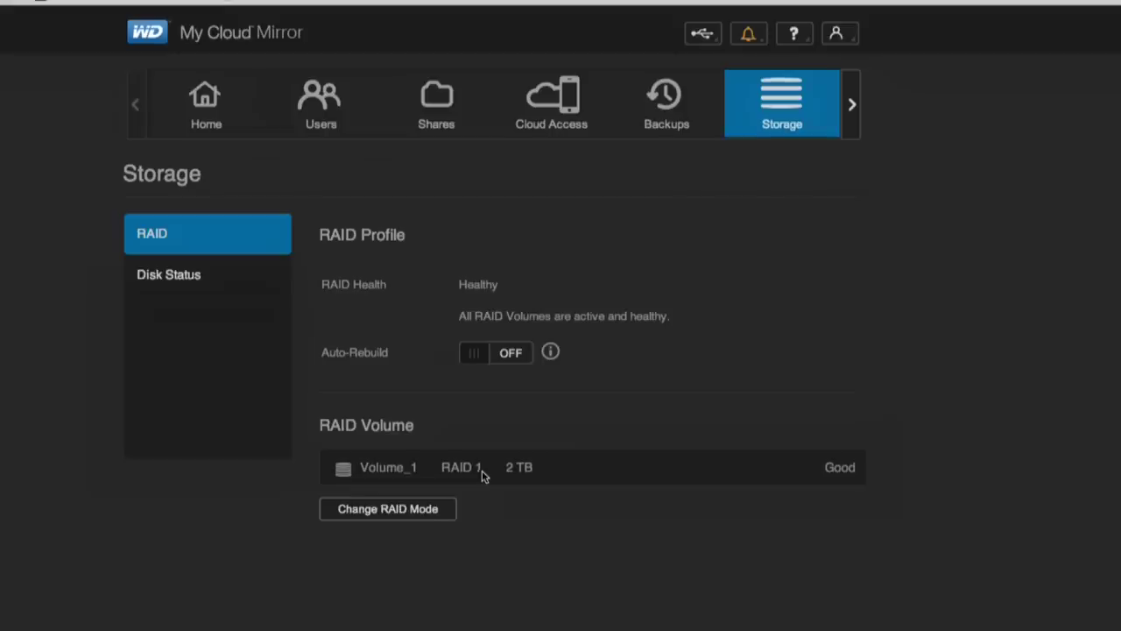
Begin a RAID mode change, accept the file-transfer warning, and view the RAID 1 option.
left_click(425, 517)
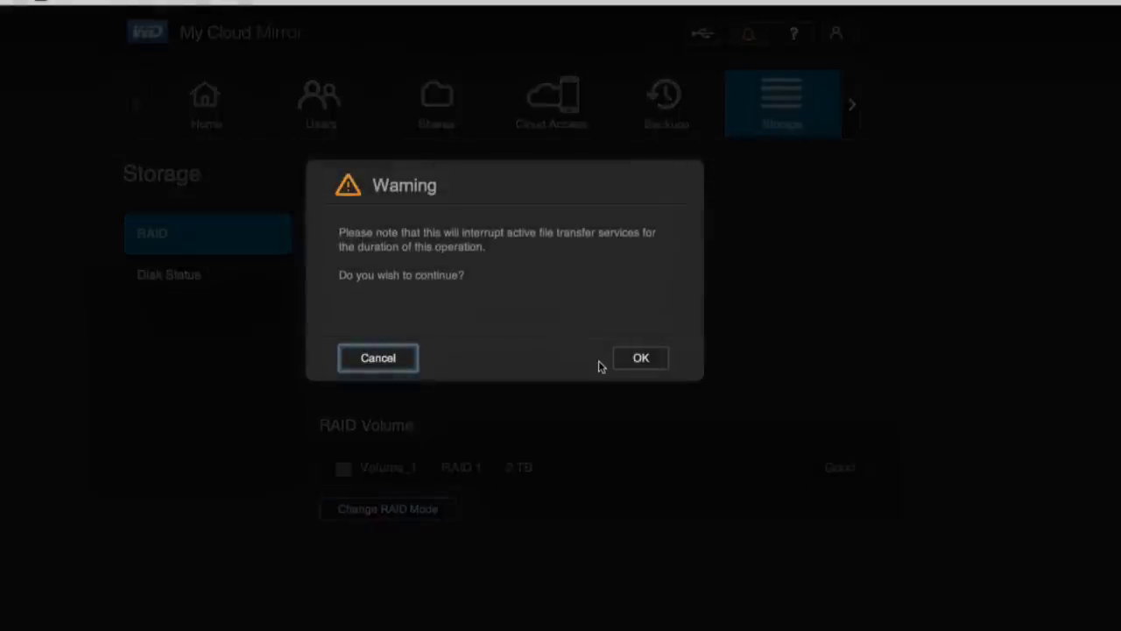
left_click(641, 360)
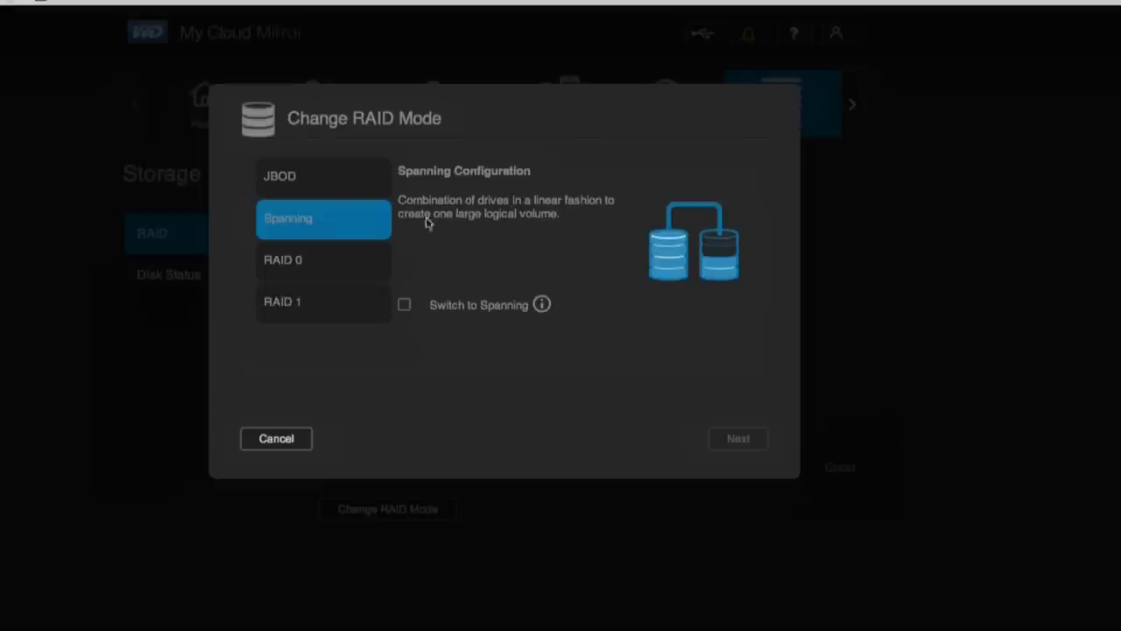
left_click(333, 315)
Switch to RAID 0 with the full 3992 GB volume and start reformatting both drives.
left_click(330, 270)
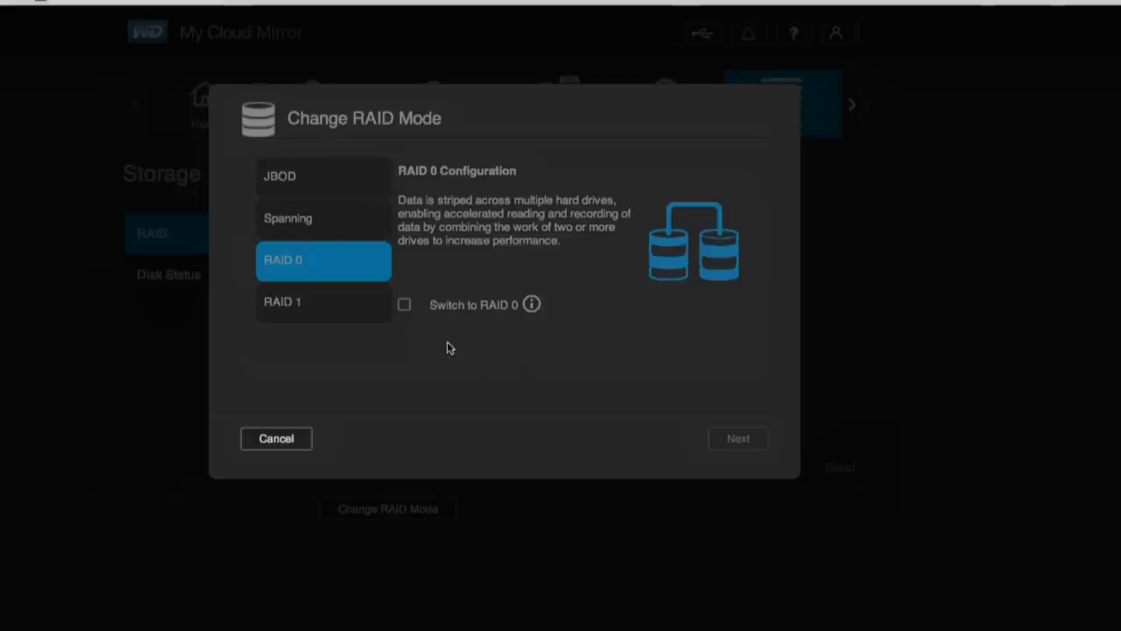
left_click(404, 306)
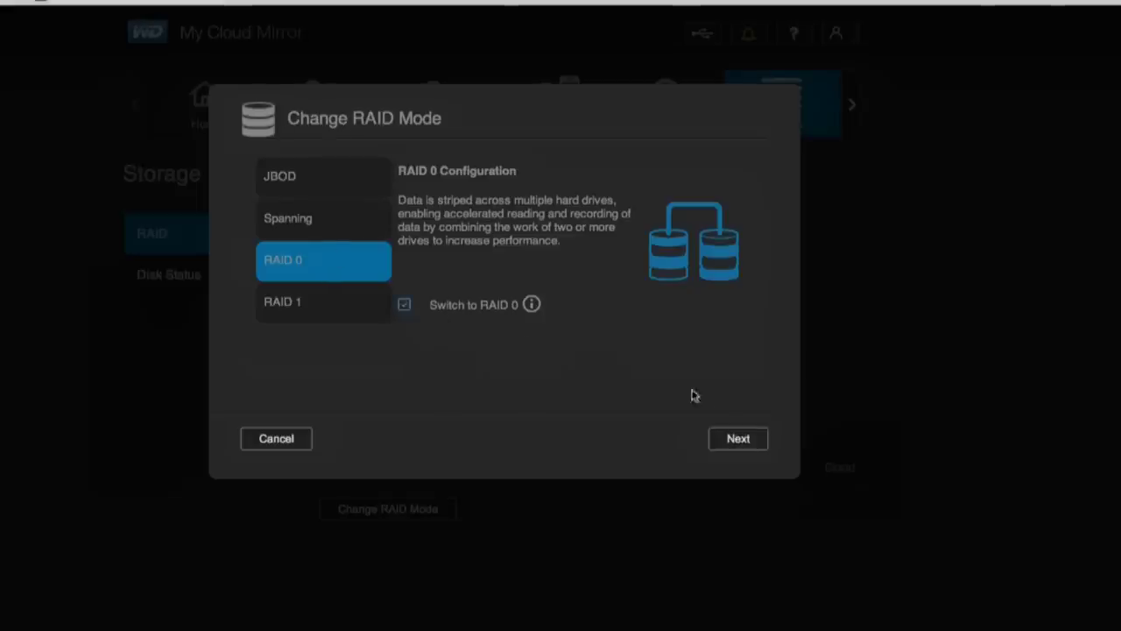
left_click(732, 441)
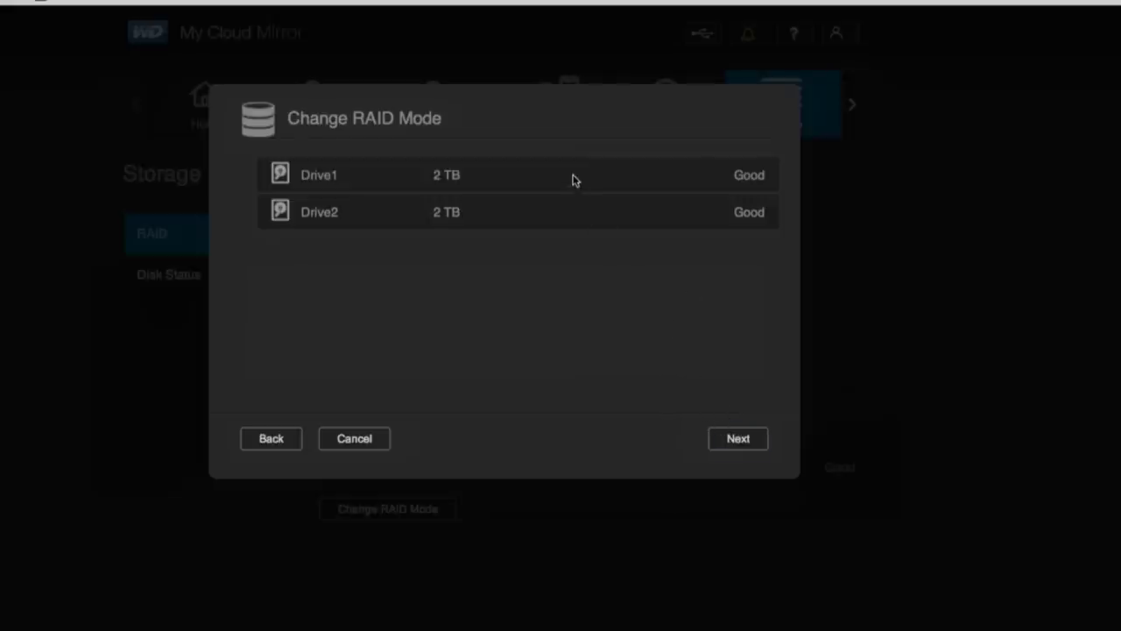
left_click(757, 441)
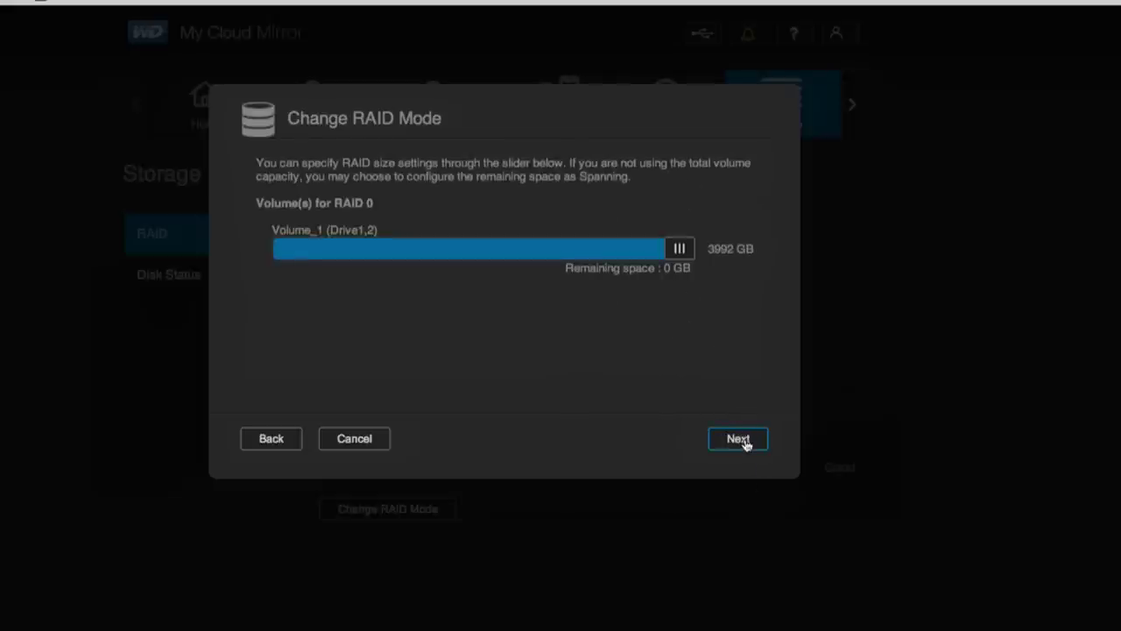
left_click(744, 443)
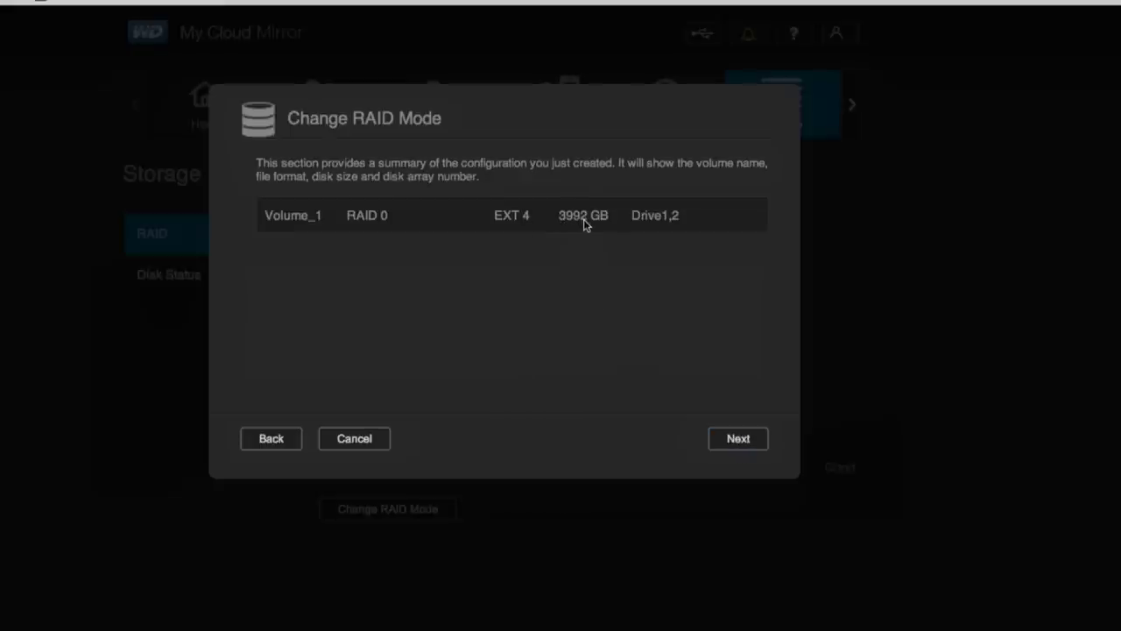
left_click(740, 439)
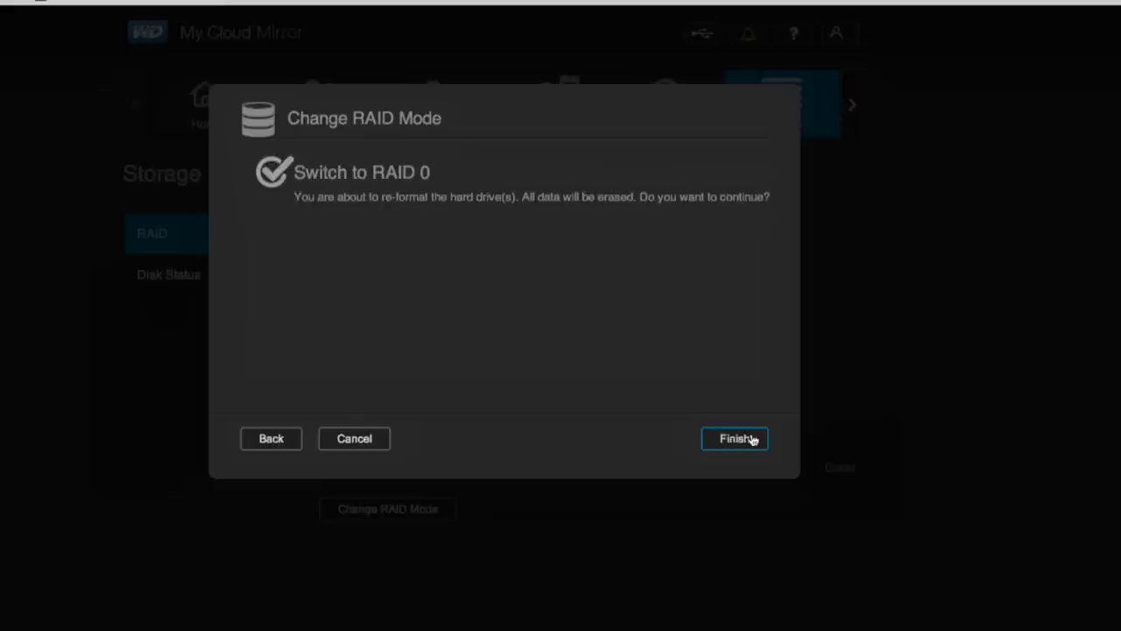
left_click(751, 441)
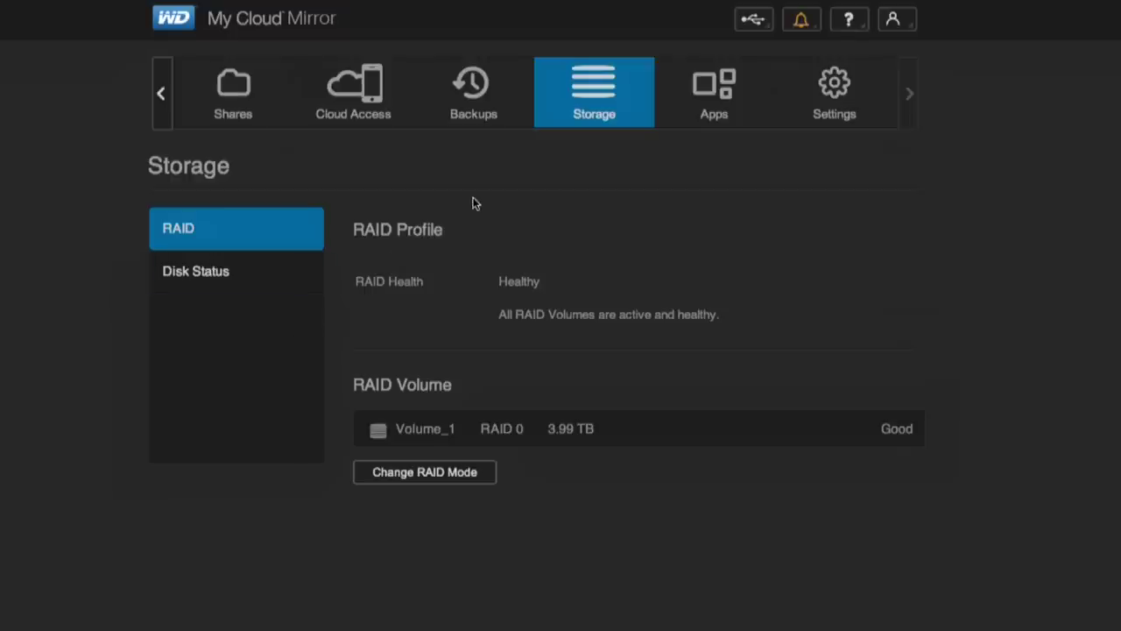
View the Apps HTTP Downloads form, highlighting the word HTTP, then switch to FTP Downloads.
left_click(713, 103)
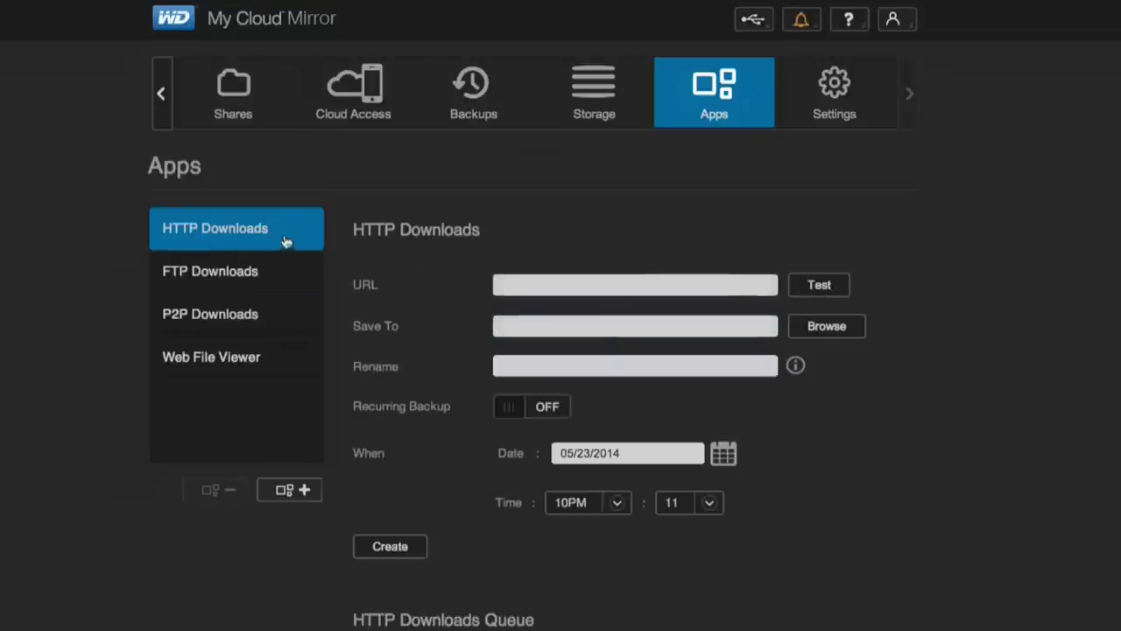
left_click_drag(362, 232, 393, 243)
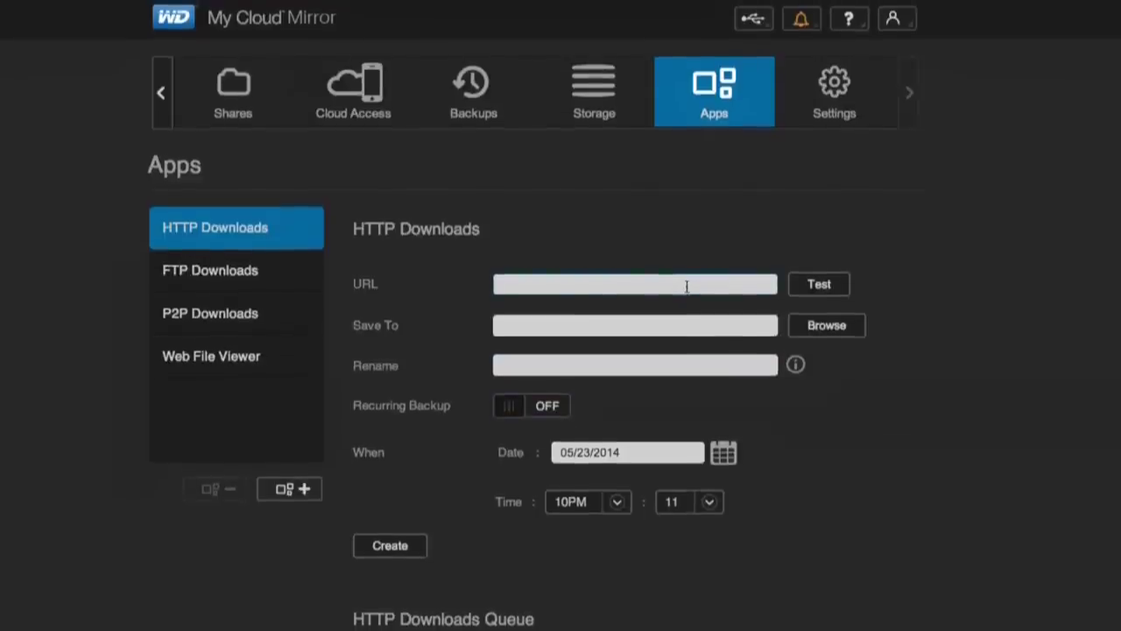
left_click(252, 285)
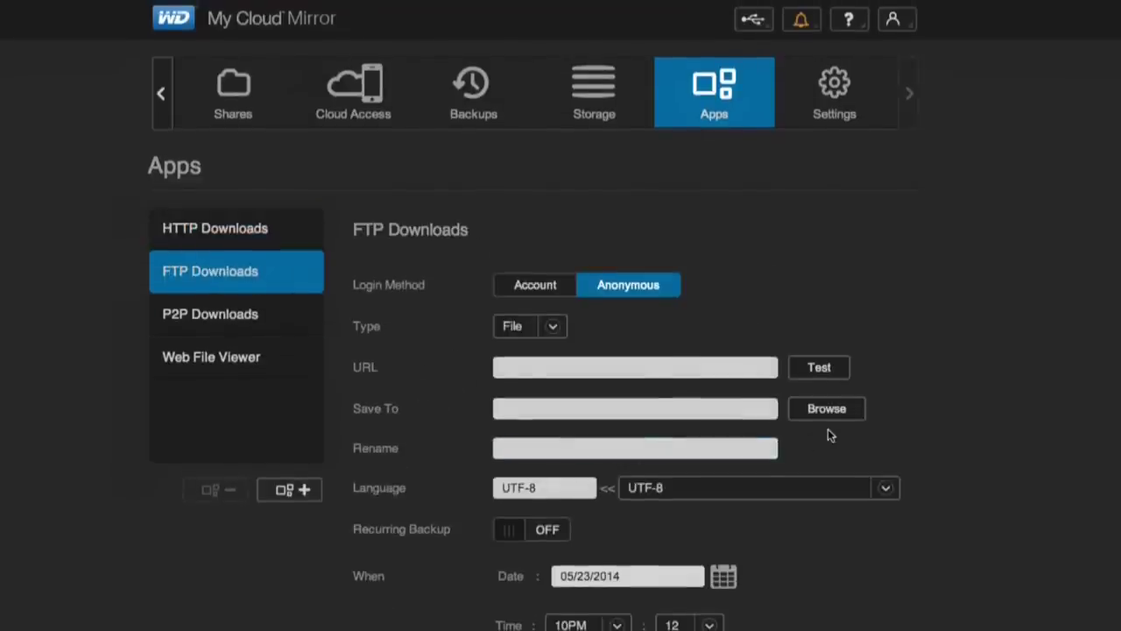
Check the FTP Downloads type choices, then move on to P2P Downloads.
scroll(724, 581, "down", 1)
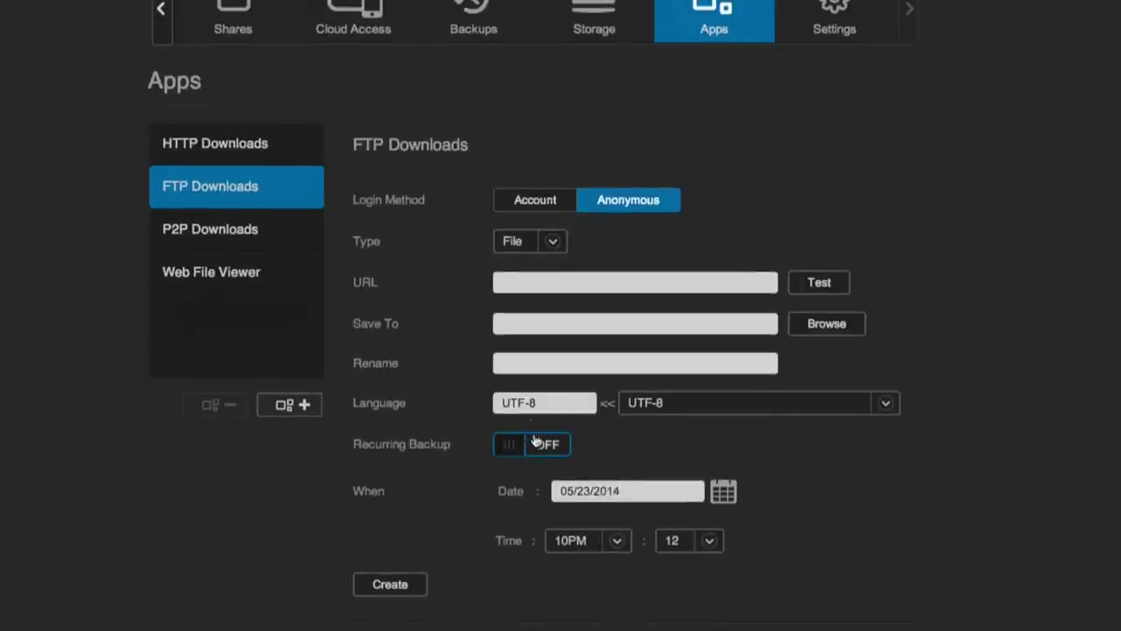
left_click(554, 242)
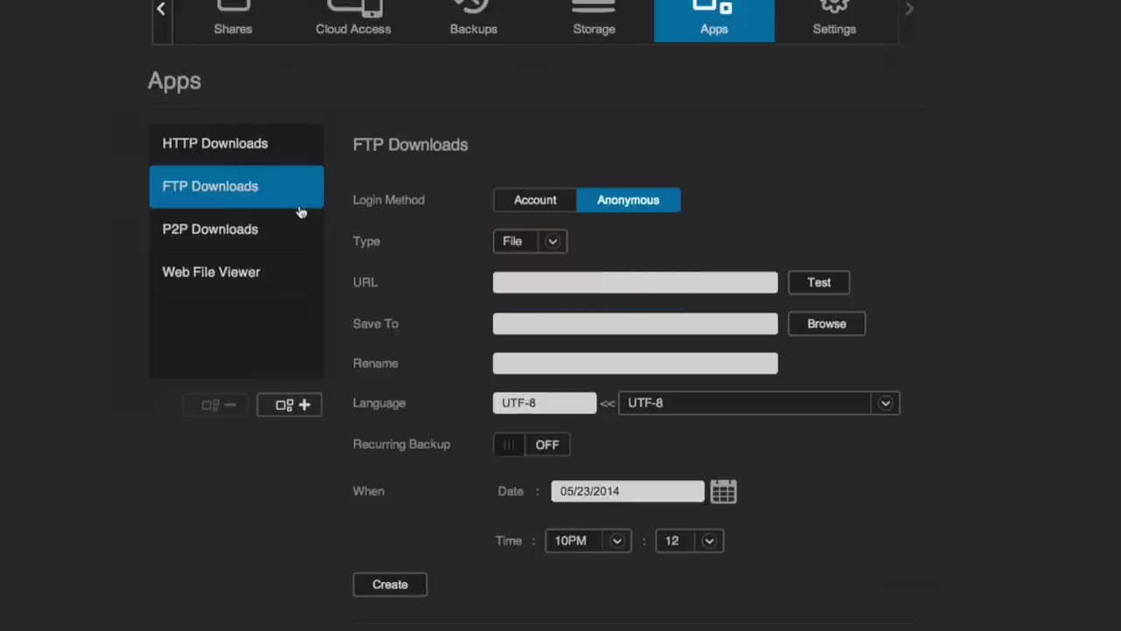
left_click(226, 231)
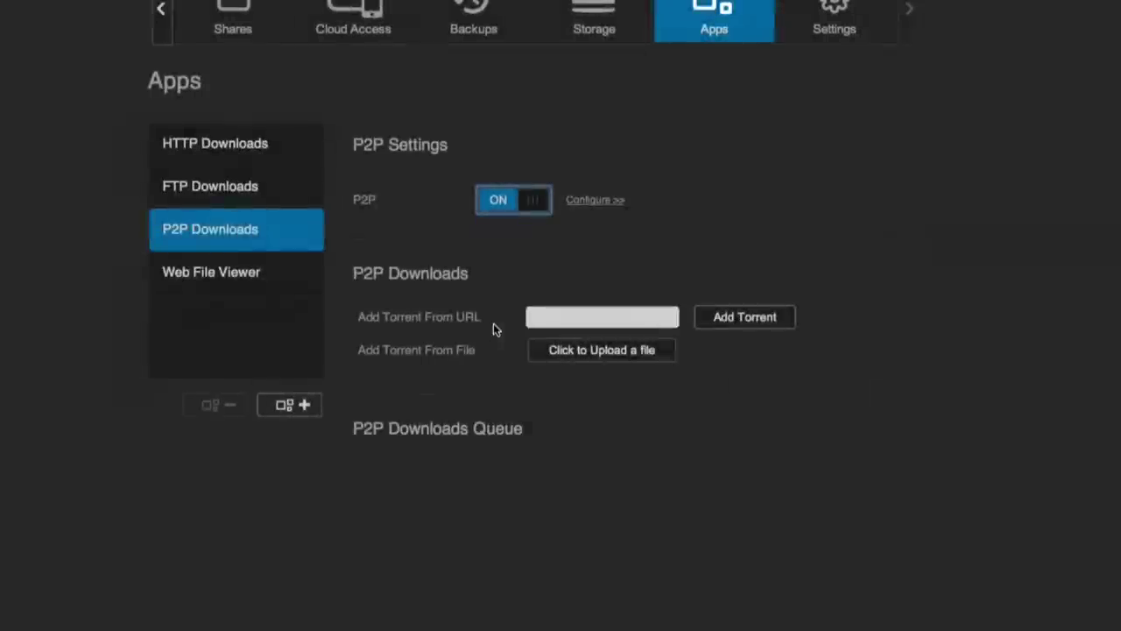
Turn P2P downloads off and bring up the Add an App list.
left_click(501, 212)
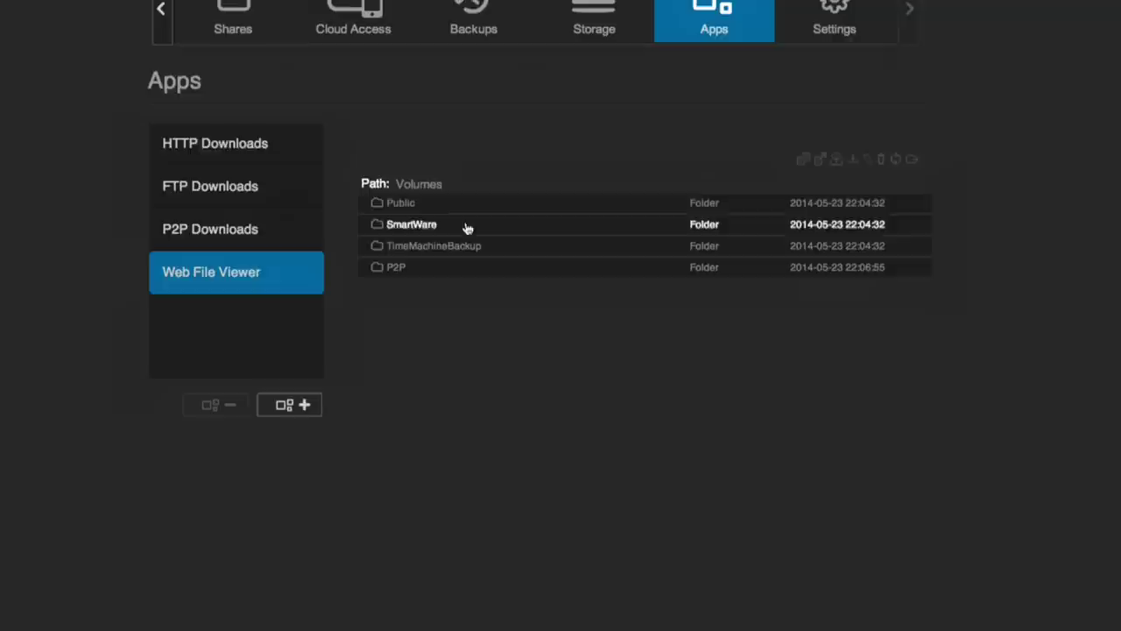
left_click(288, 405)
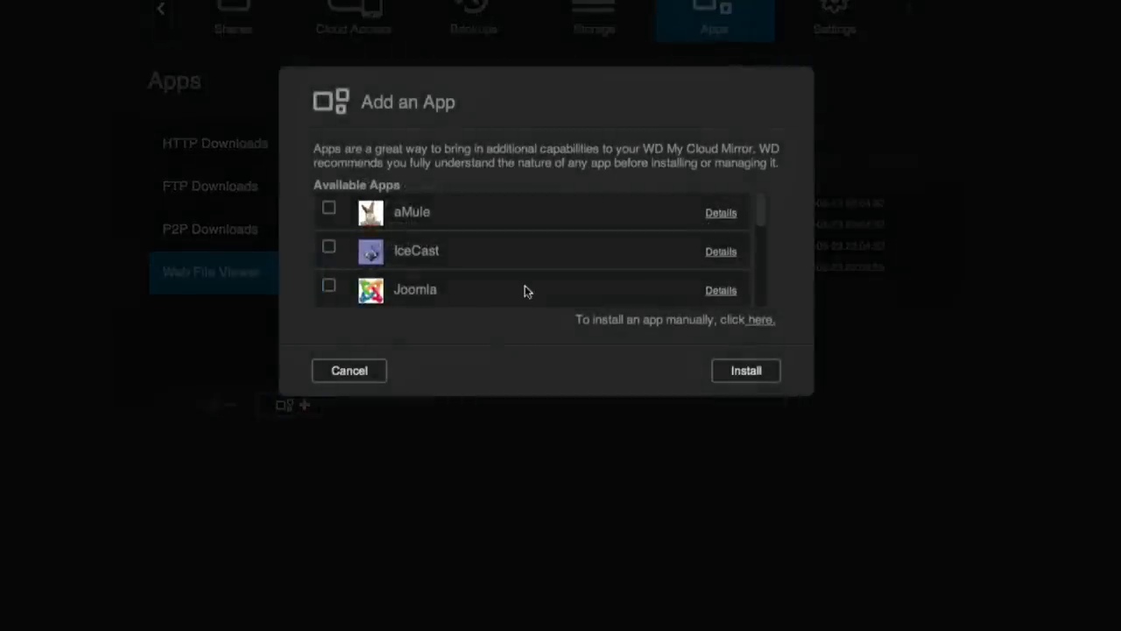
Scroll through installable apps like aMule, IceCast and Joomla, then go to Settings.
scroll(550, 200, "down", 3)
scroll(550, 200, "down", 1)
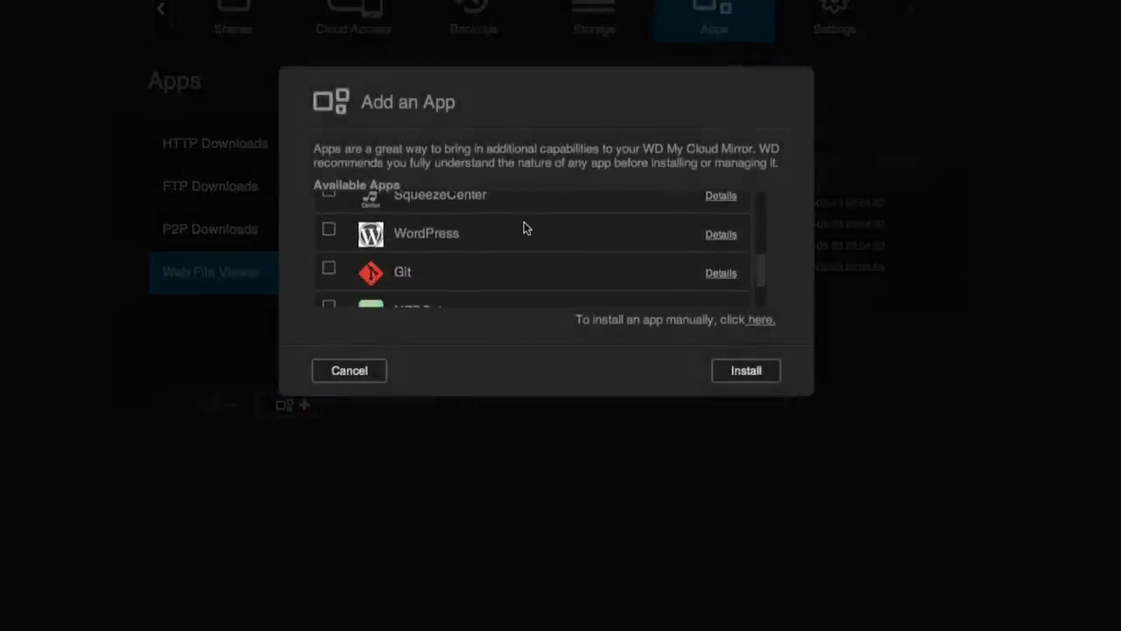
scroll(524, 227, "down", 2)
scroll(523, 228, "up", 4)
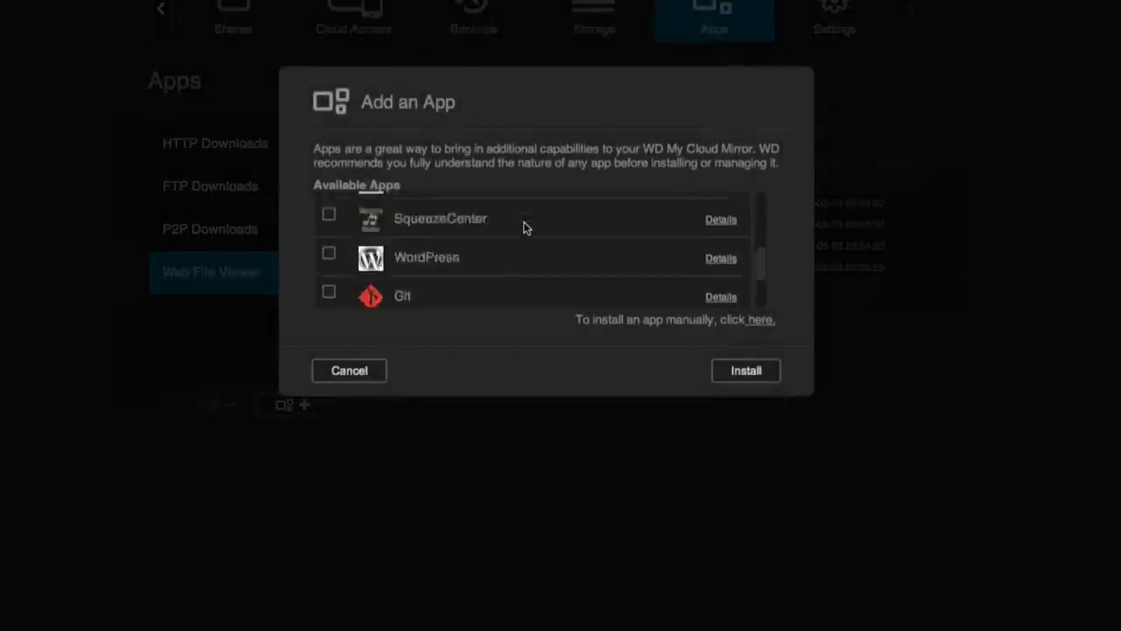
scroll(415, 232, "up", 2)
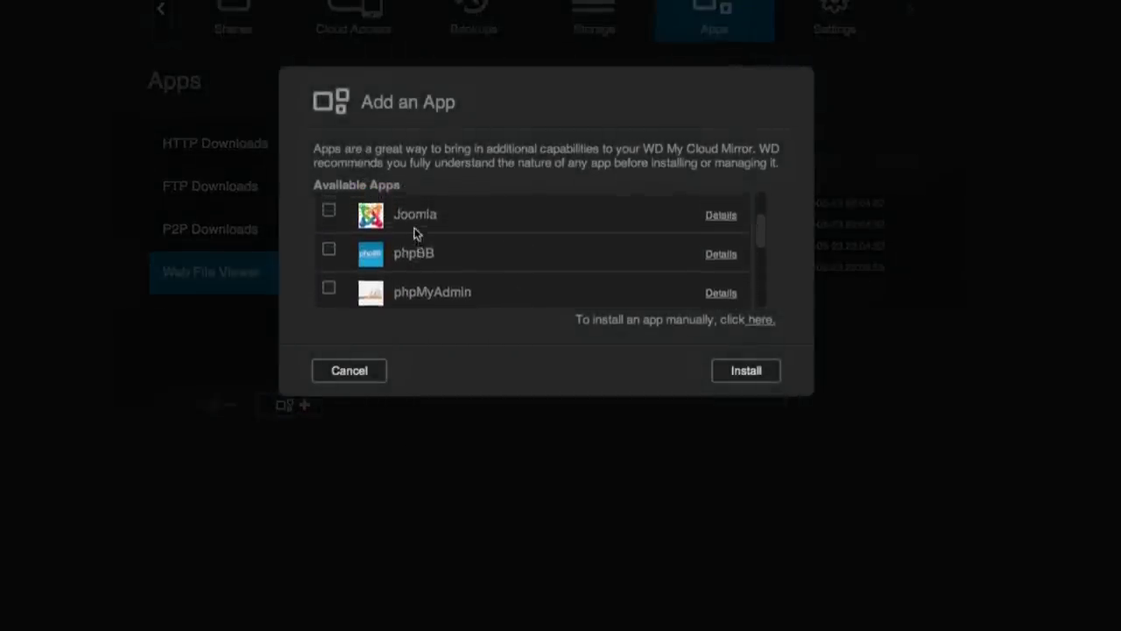
scroll(414, 241, "down", 1)
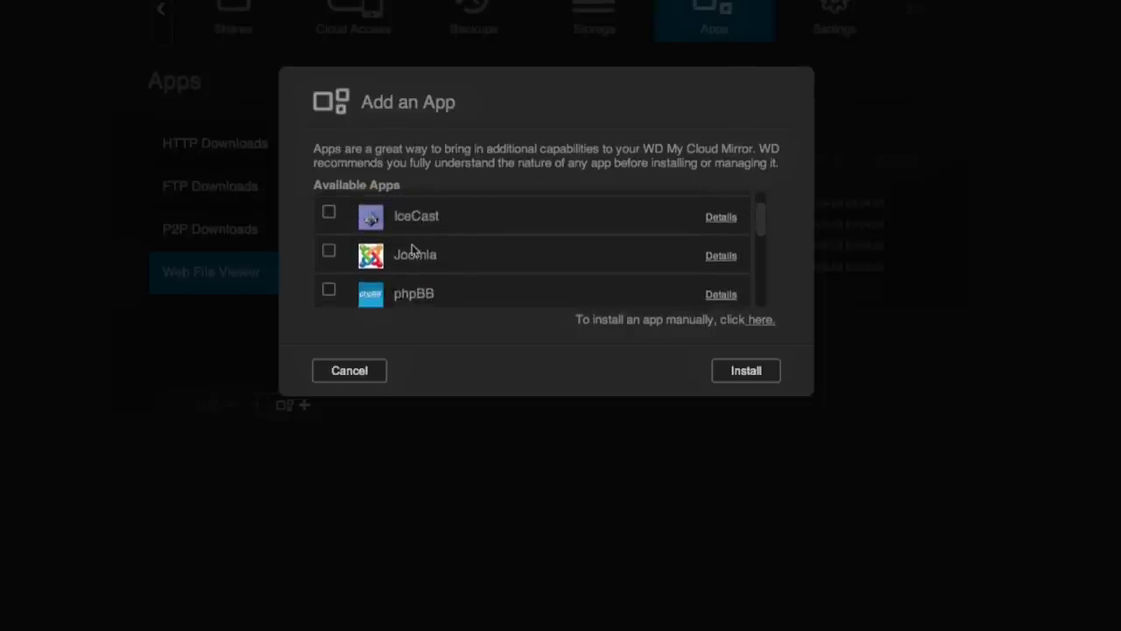
scroll(407, 262, "up", 2)
scroll(453, 257, "down", 5)
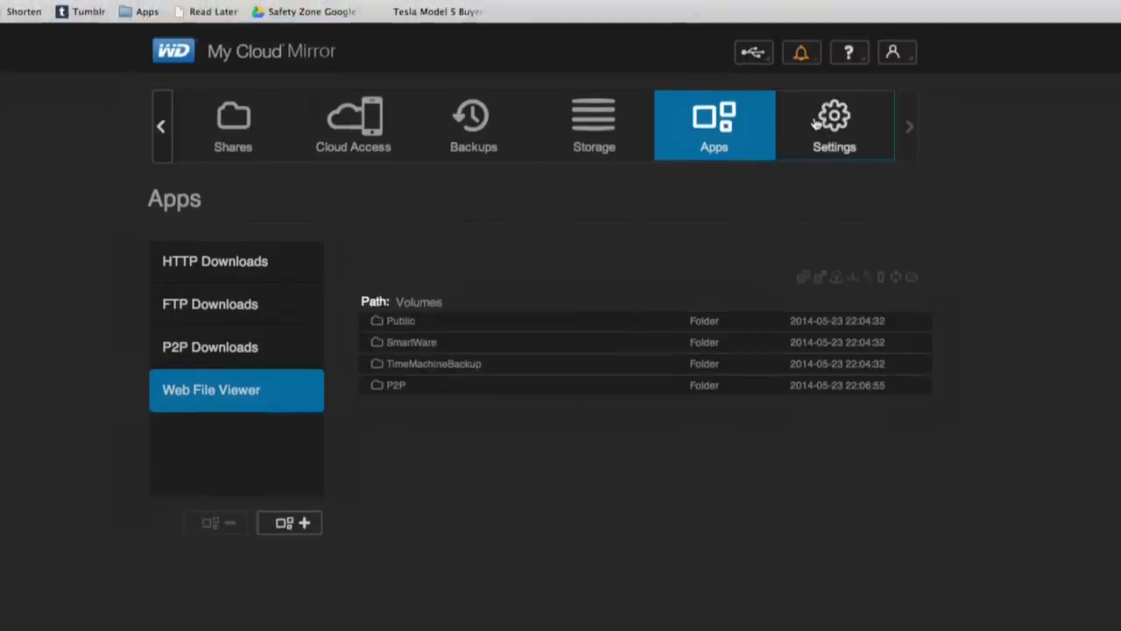
left_click(814, 123)
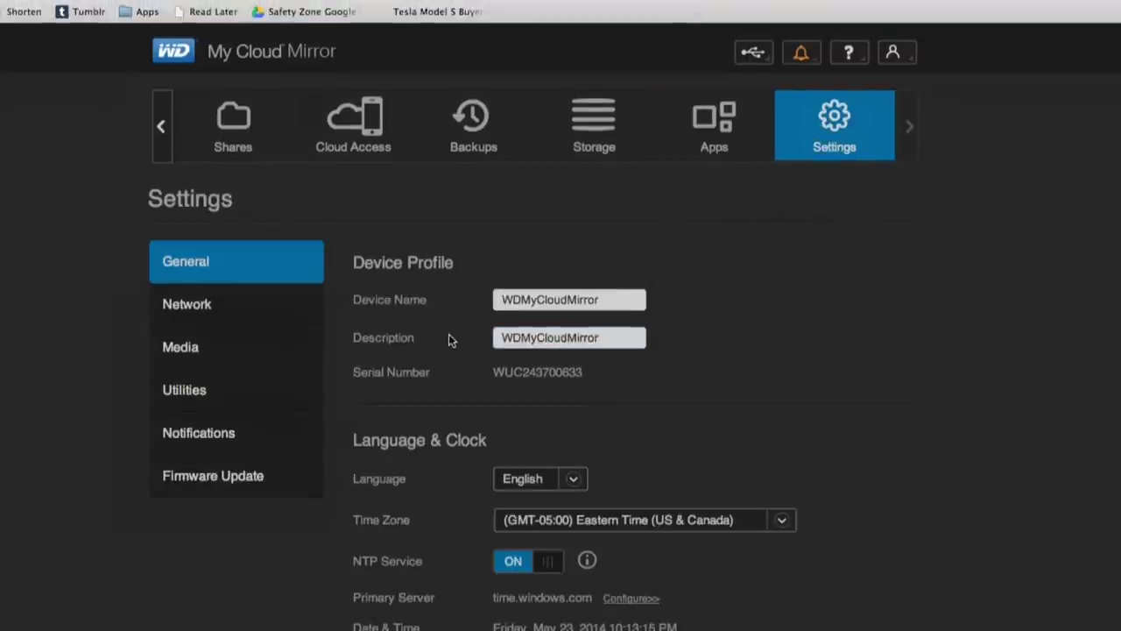
Review the General page, then the Network services such as AFP, SSH and workgroup, before Media.
scroll(232, 325, "down", 10)
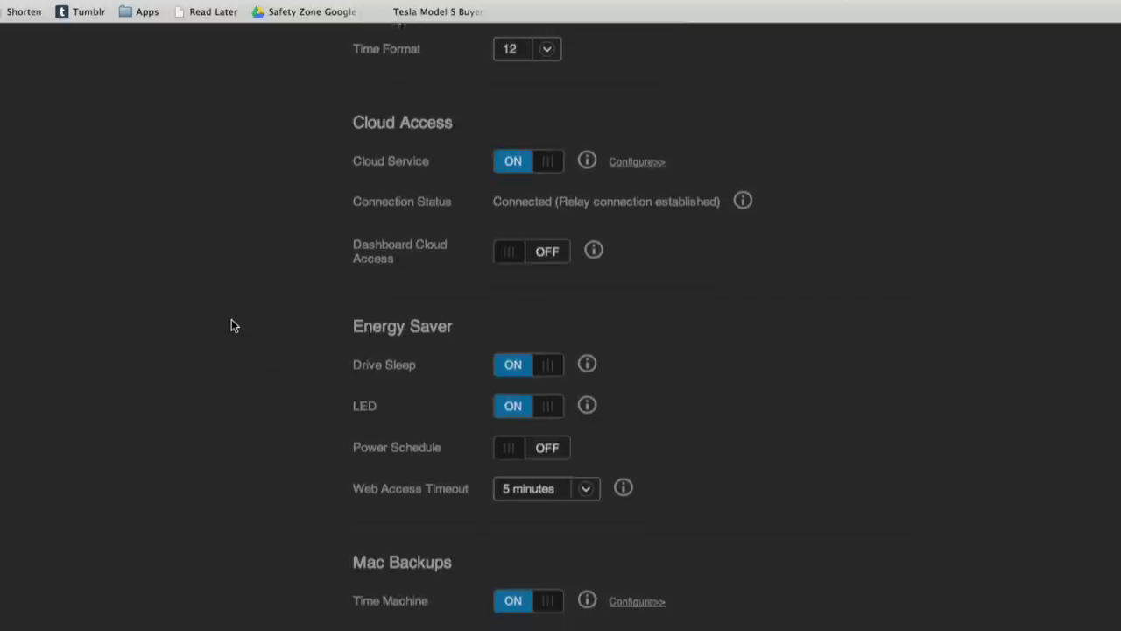
scroll(231, 325, "up", 10)
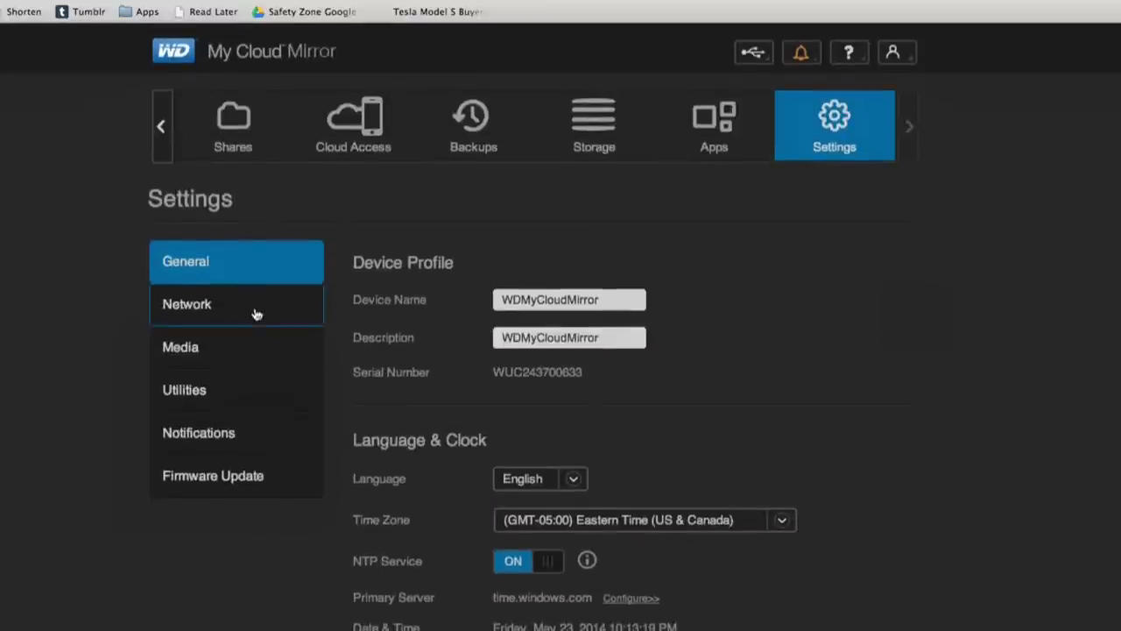
left_click(260, 313)
scroll(429, 322, "down", 10)
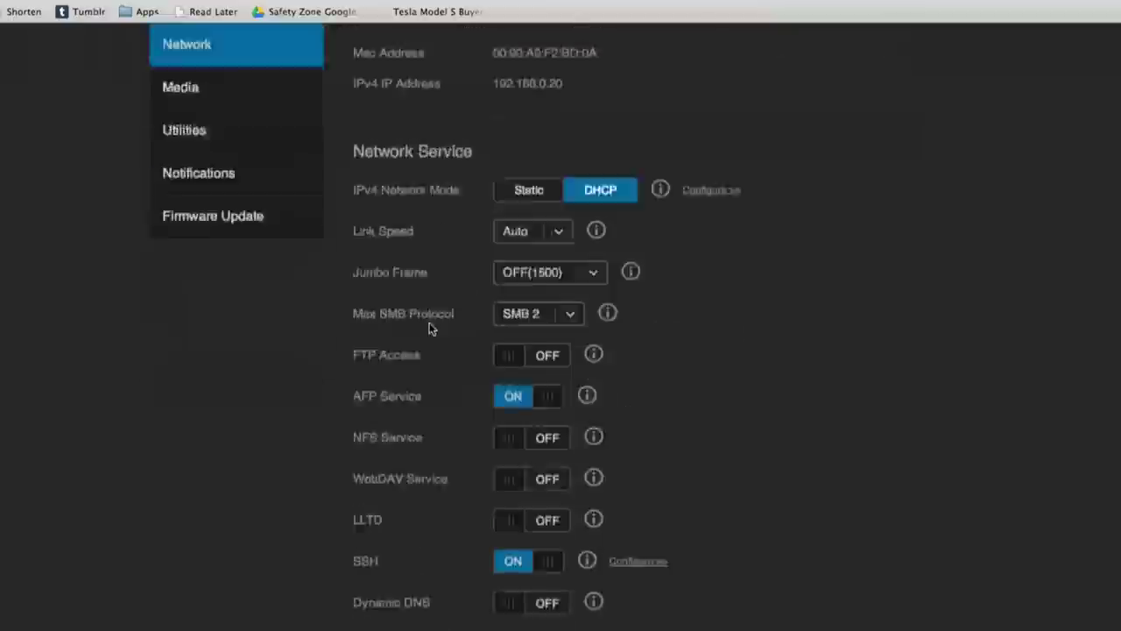
scroll(426, 329, "up", 1)
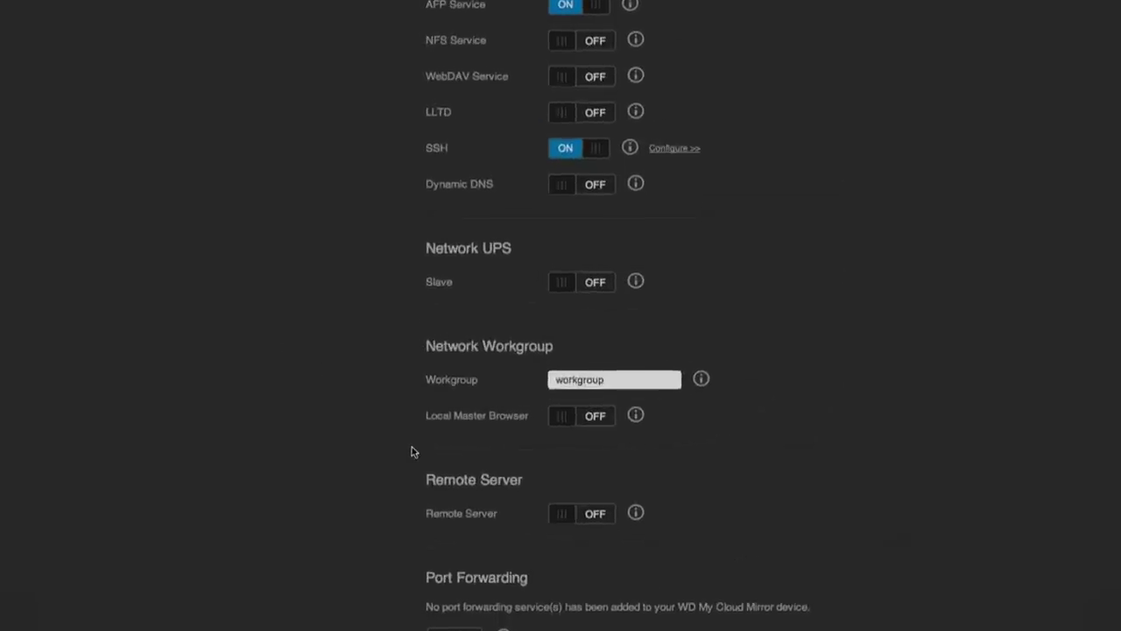
scroll(513, 166, "up", 3)
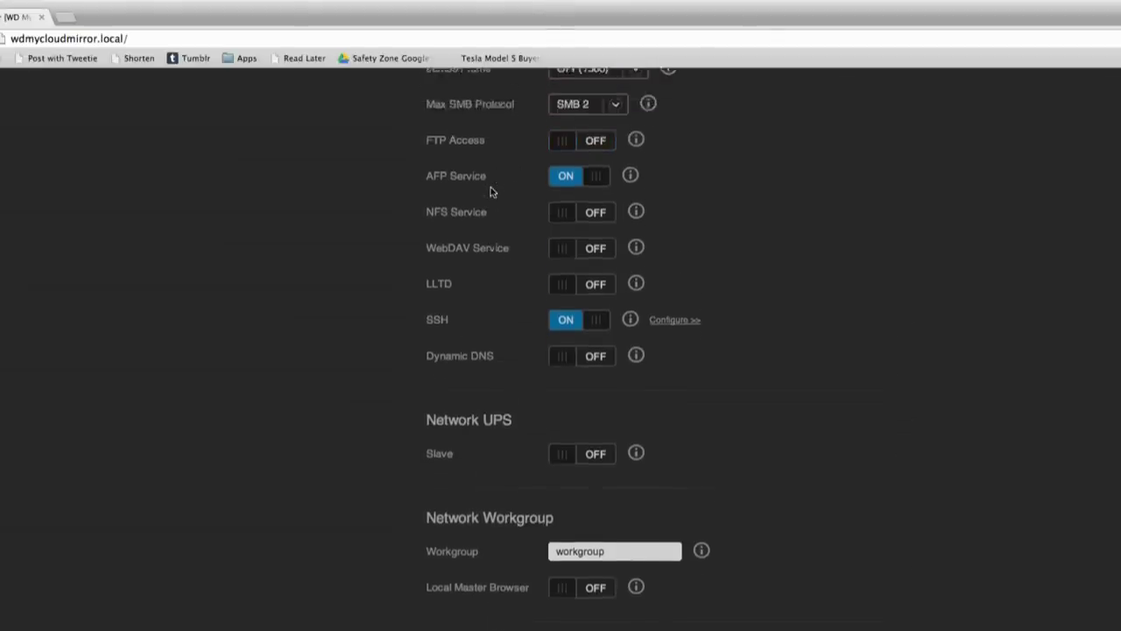
scroll(267, 250, "down", 4)
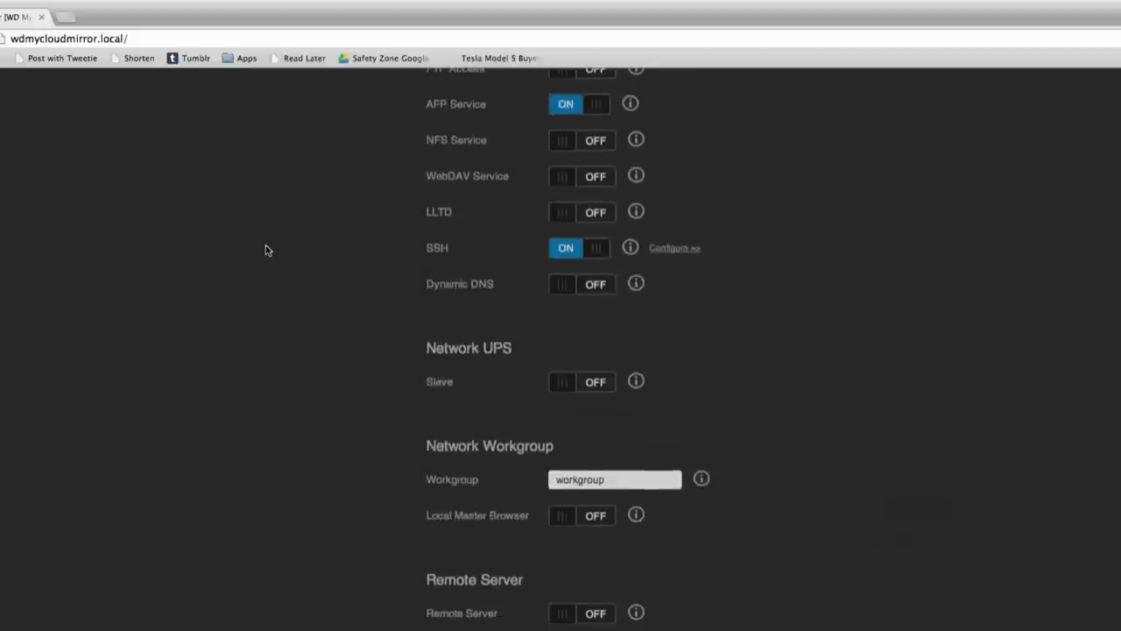
scroll(298, 197, "up", 3)
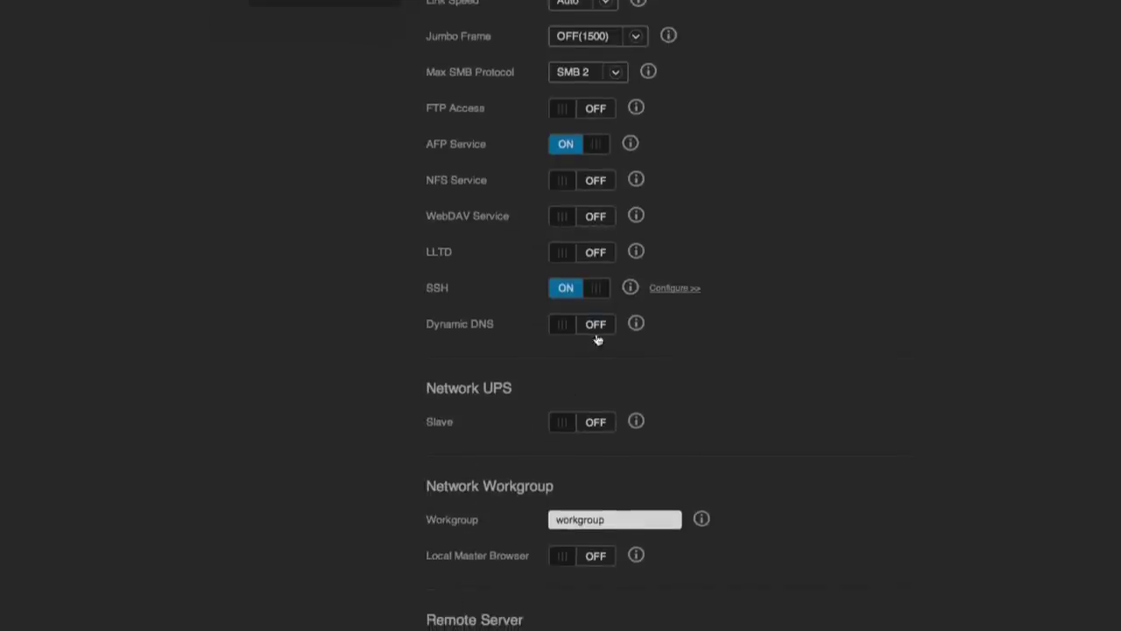
scroll(366, 608, "up", 5)
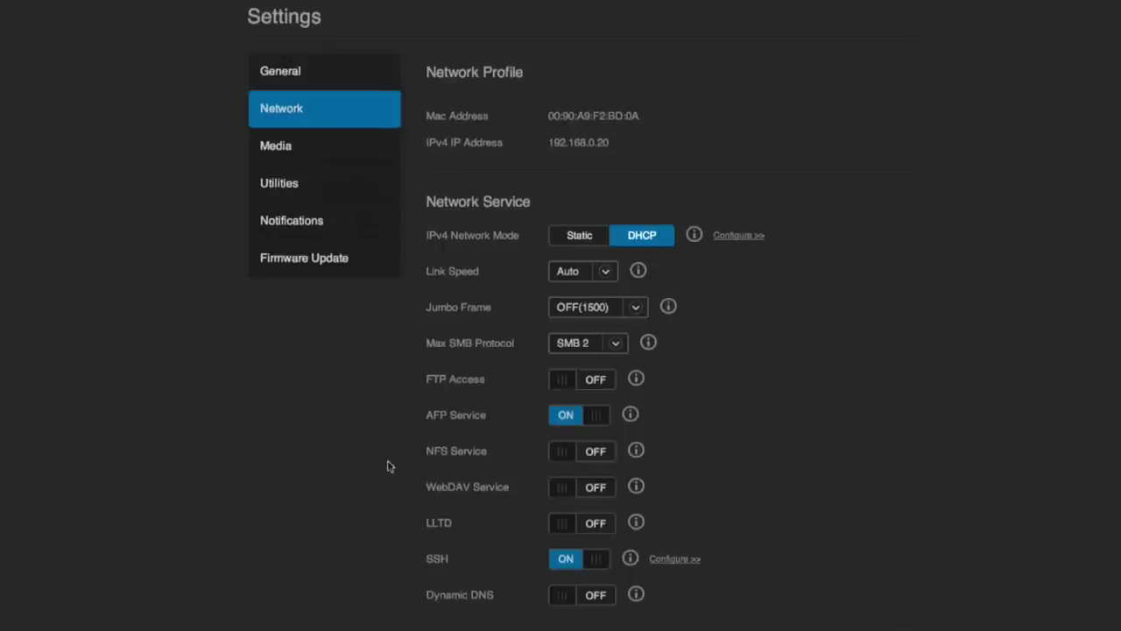
left_click(309, 147)
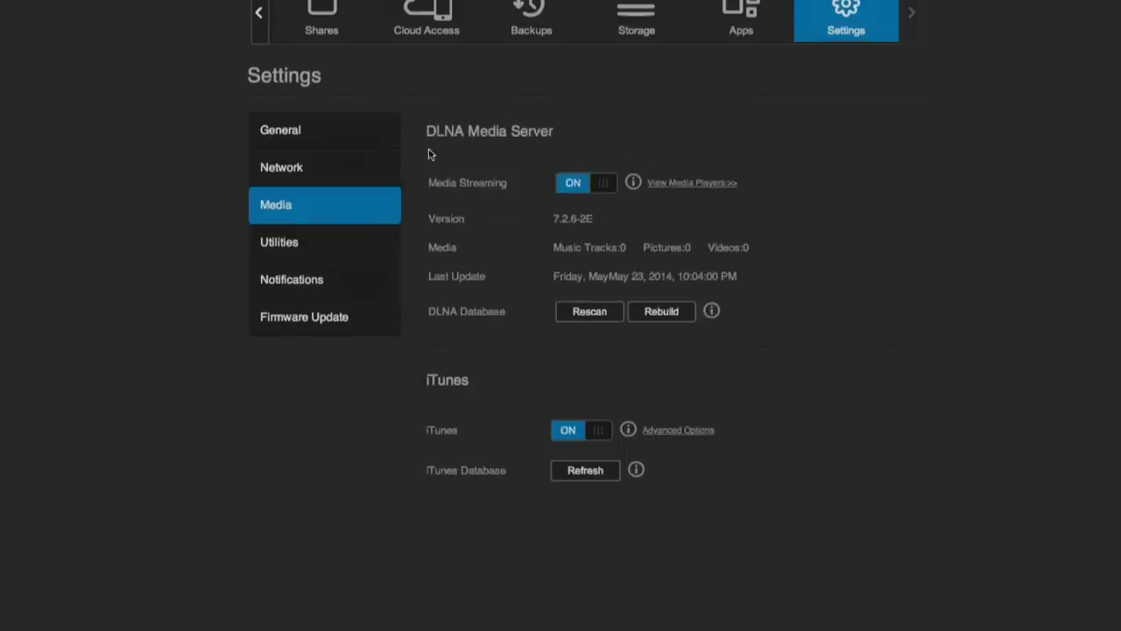
Check Utilities and Notifications, ending on Firmware Update with Auto Update daily at 3:00 AM.
left_click(346, 261)
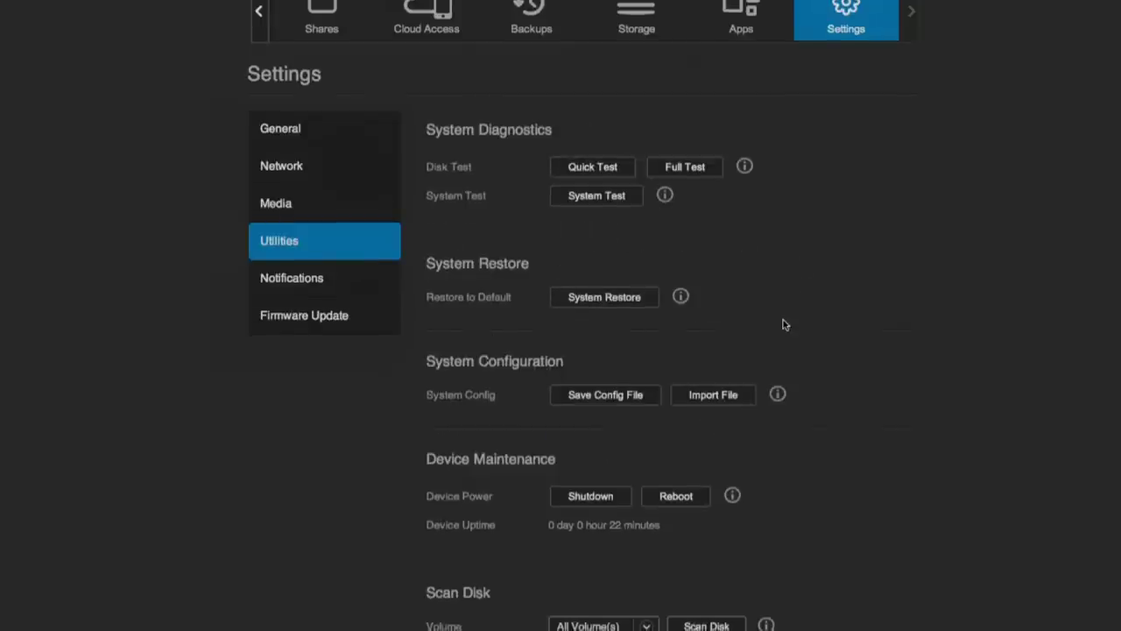
scroll(782, 321, "down", 2)
scroll(782, 321, "up", 2)
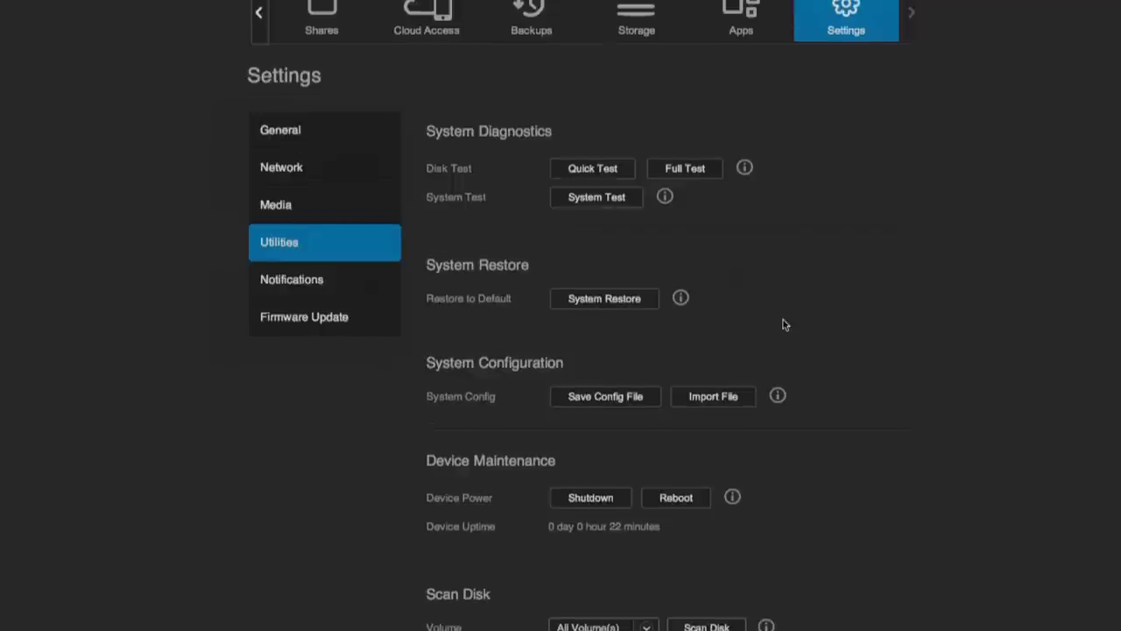
left_click(333, 292)
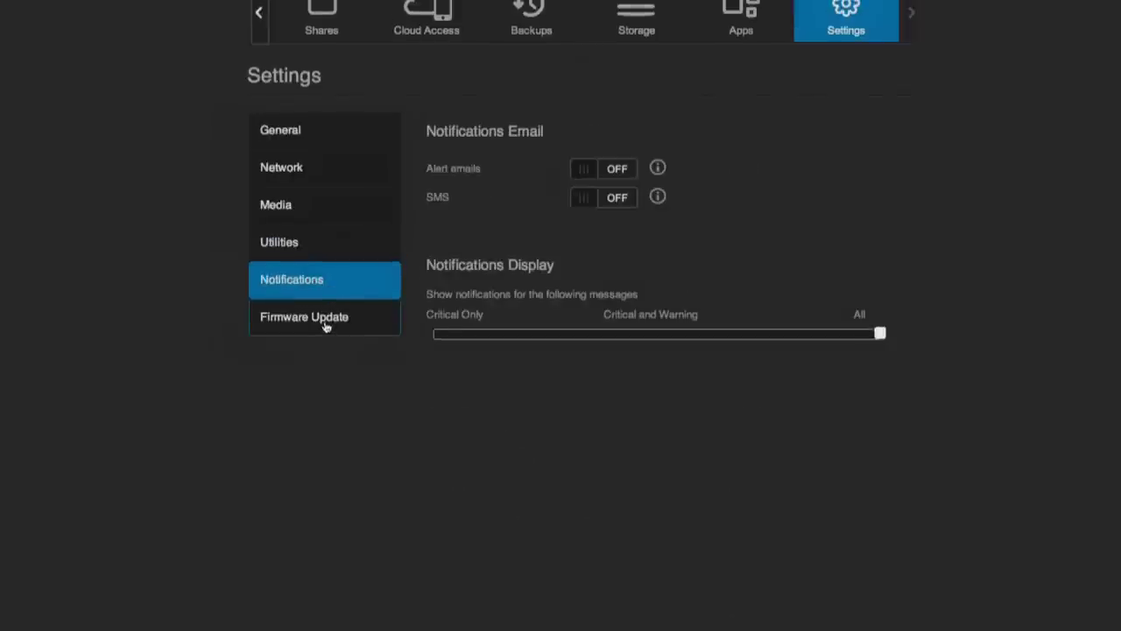
left_click(325, 324)
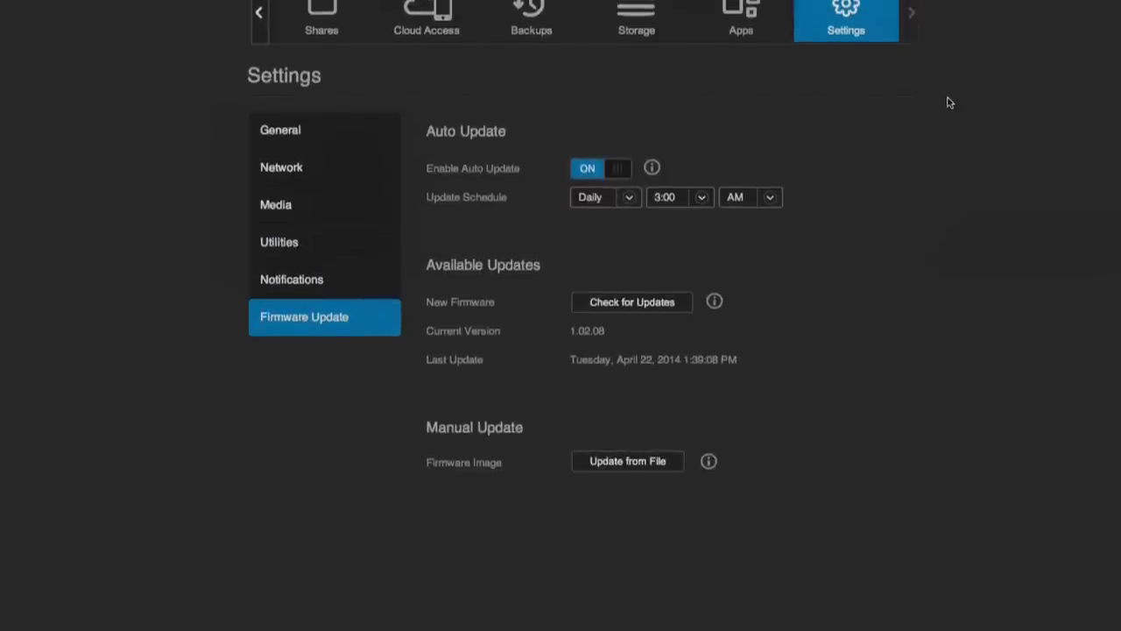